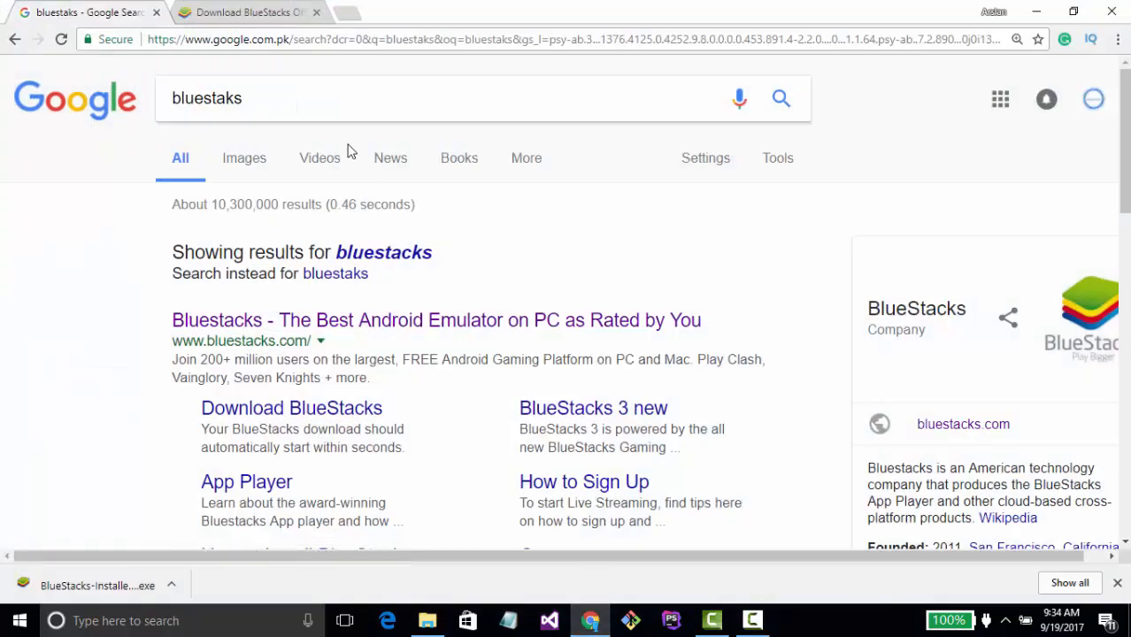
pyautogui.moveTo(249, 100); pyautogui.dragTo(175, 104)
pyautogui.click(81, 207)
pyautogui.click(217, 12)
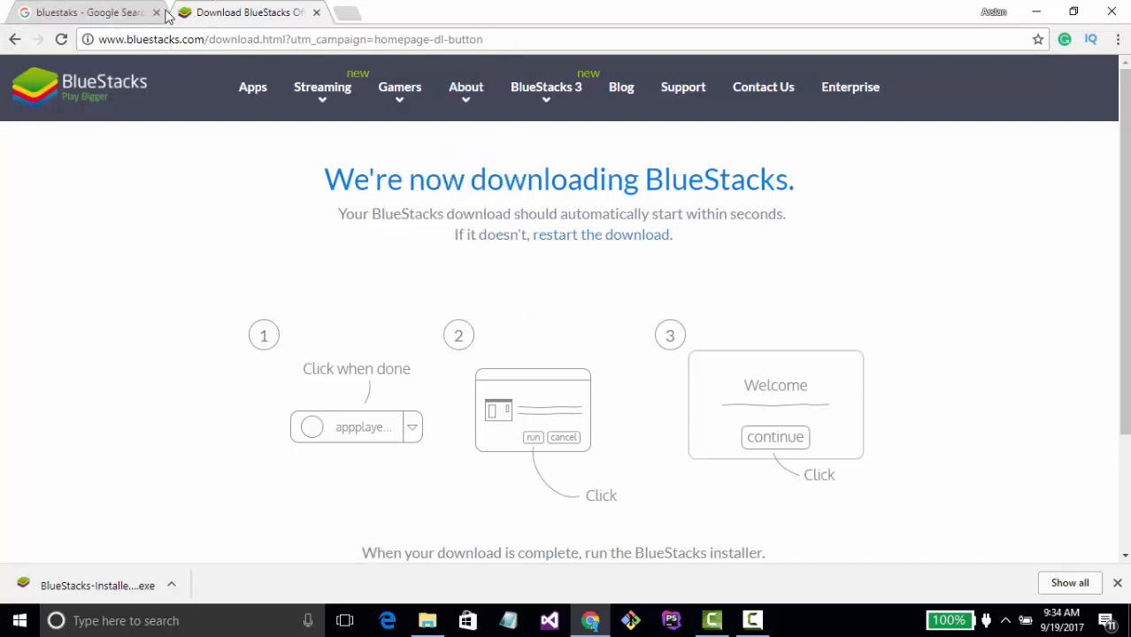
pyautogui.click(88, 14)
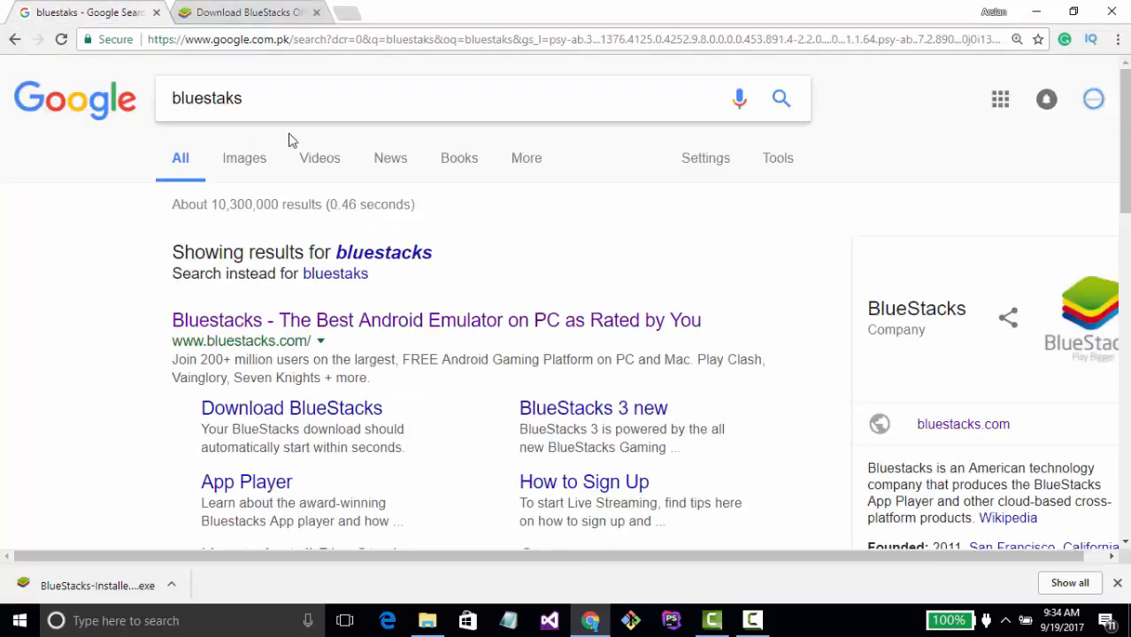
# - Try downloading the BlueStacks installer from the official site, opened in a new tab from the search results, and cancel the new download
pyautogui.rightClick(312, 322)
pyautogui.click(341, 329)
pyautogui.click(221, 12)
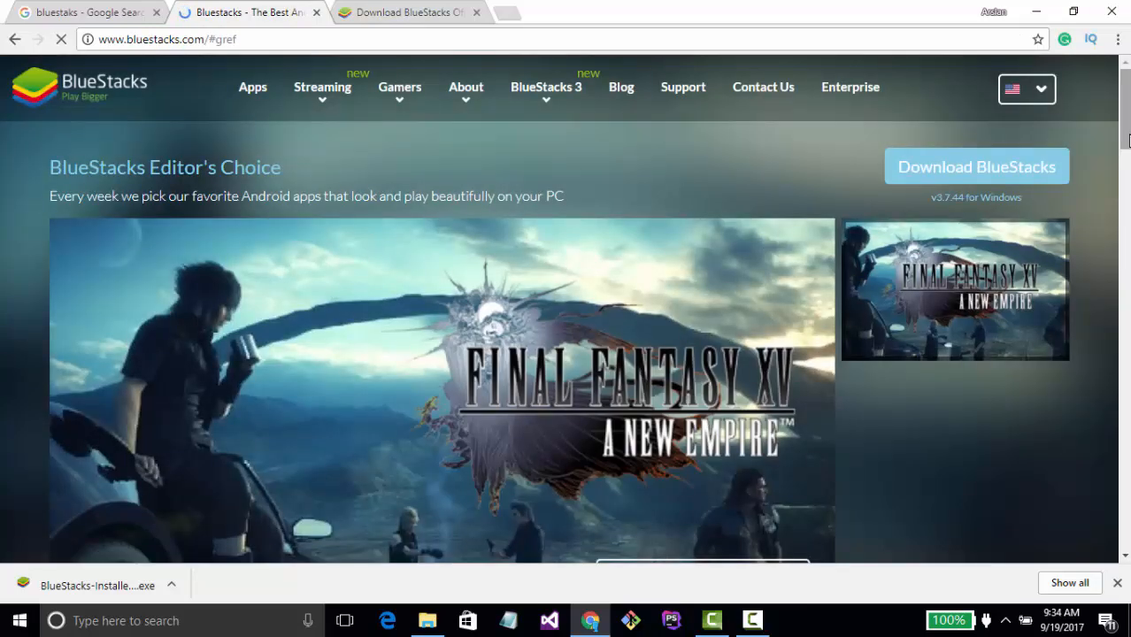
pyautogui.click(982, 179)
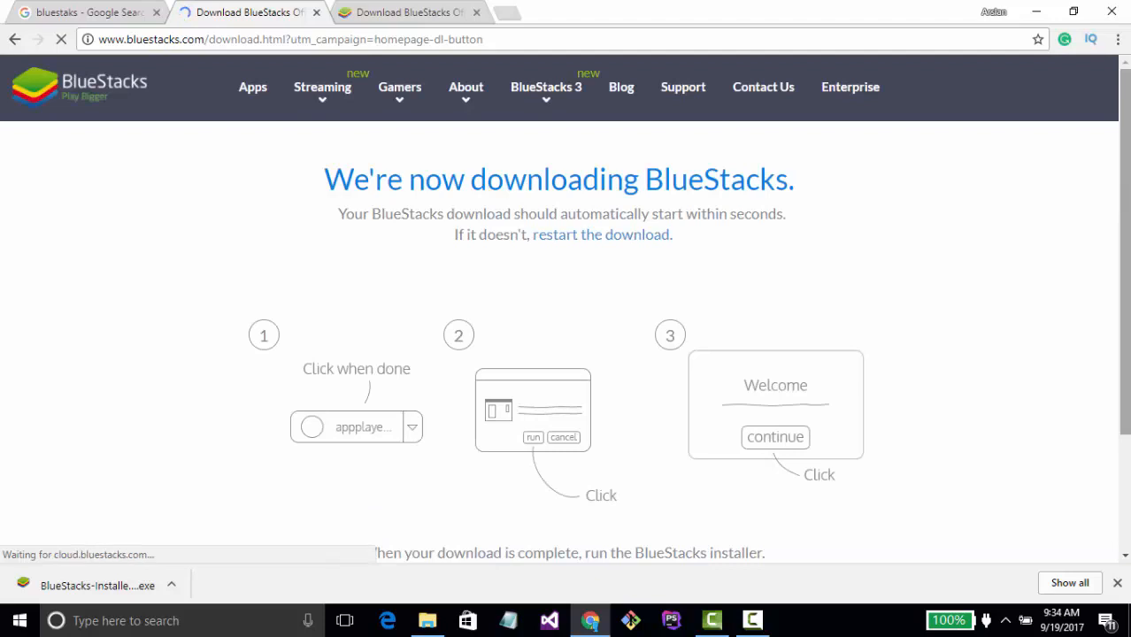
pyautogui.moveTo(1125, 221); pyautogui.dragTo(1125, 242)
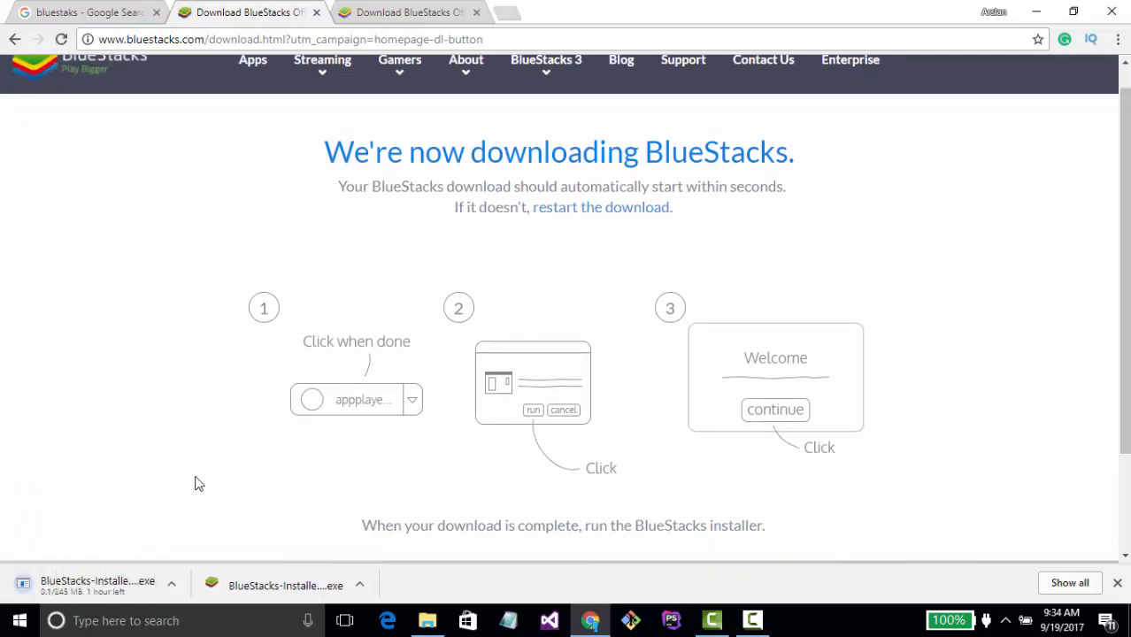
pyautogui.click(173, 582)
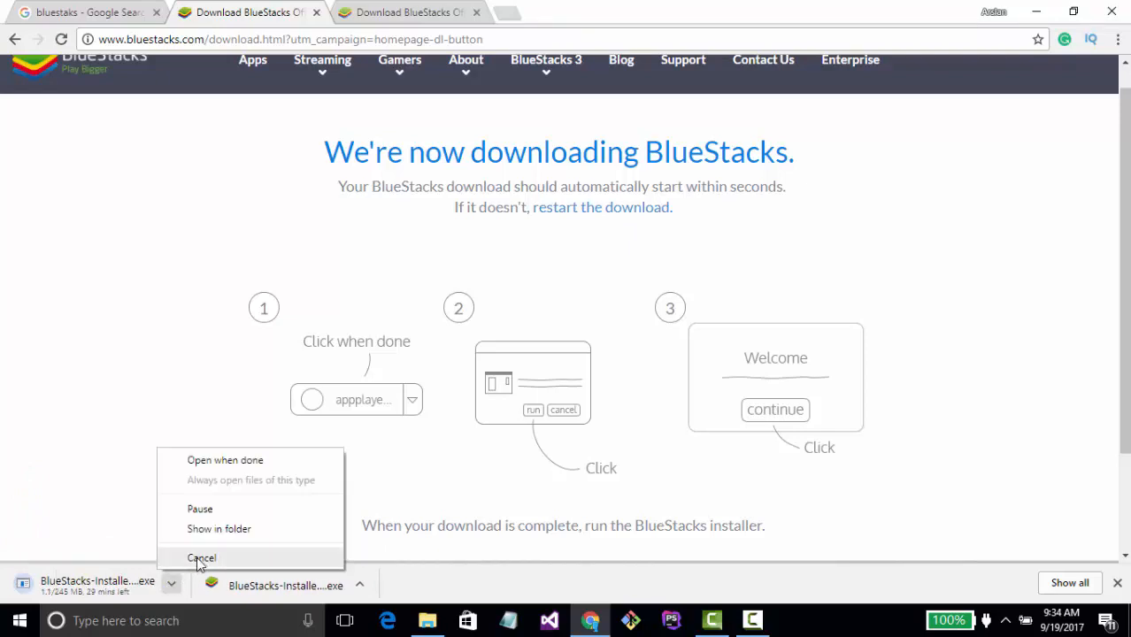
pyautogui.click(197, 558)
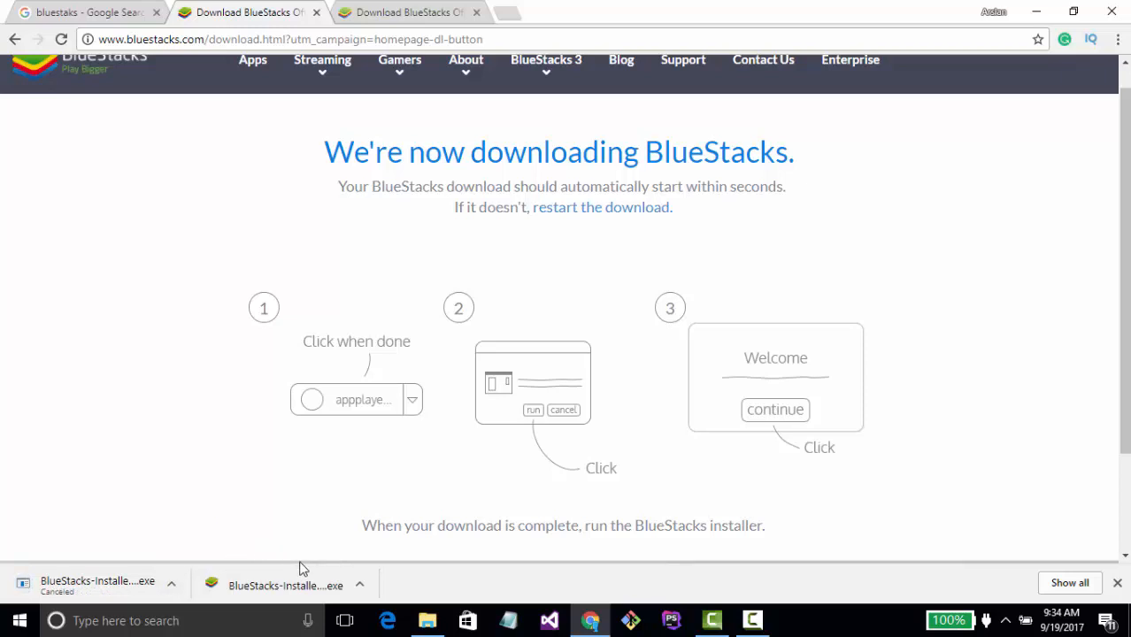
# - Show the previously downloaded BlueStacks installer in its Downloads folder and run it
pyautogui.click(359, 585)
pyautogui.click(408, 529)
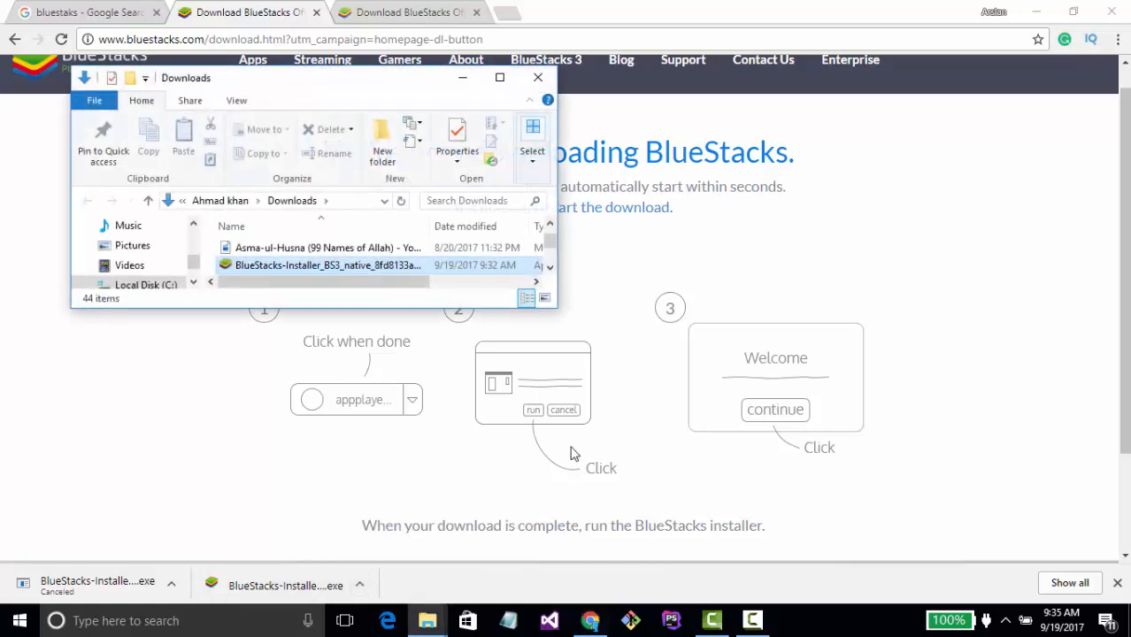
pyautogui.click(499, 77)
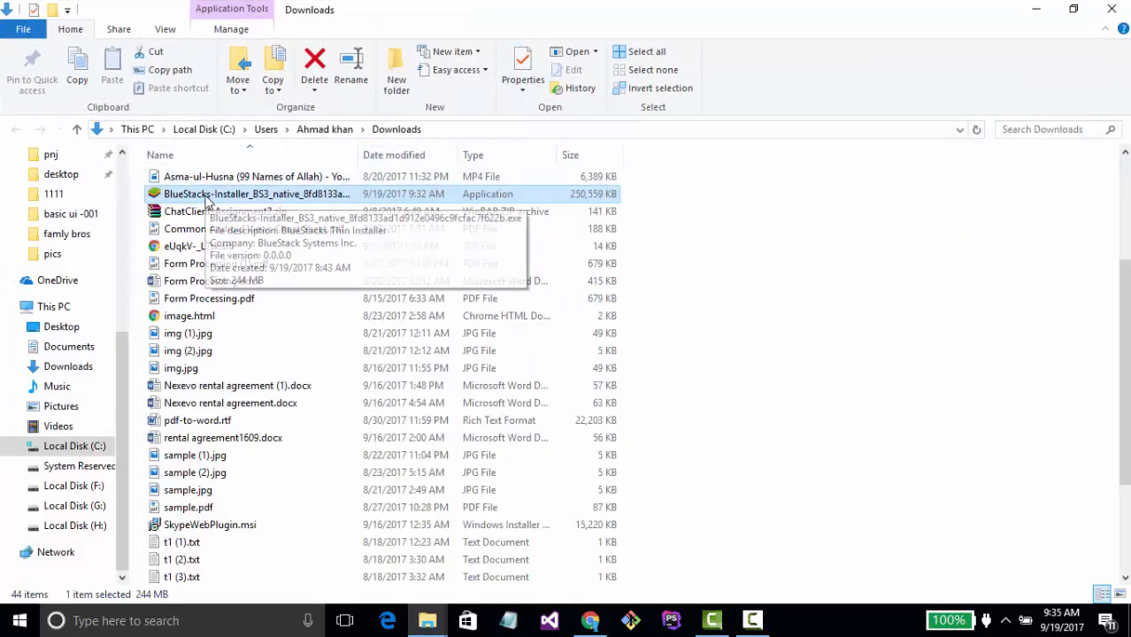
pyautogui.doubleClick(208, 196)
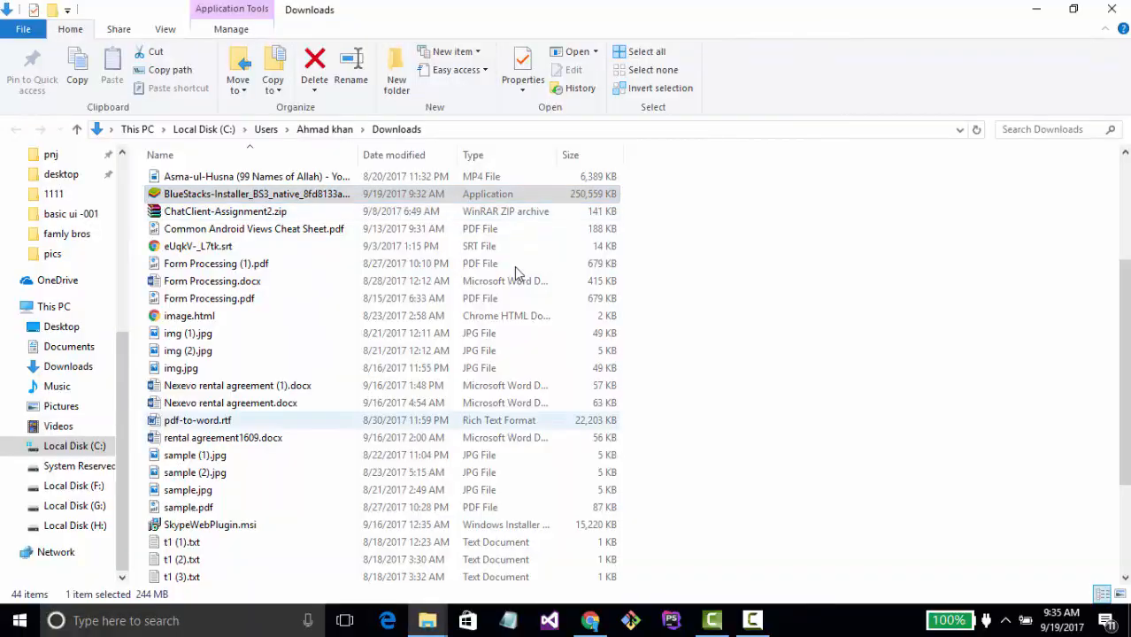
# - Minimize the file explorer and browser windows and start the BlueStacks 3 installation with the default settings
pyautogui.click(1036, 9)
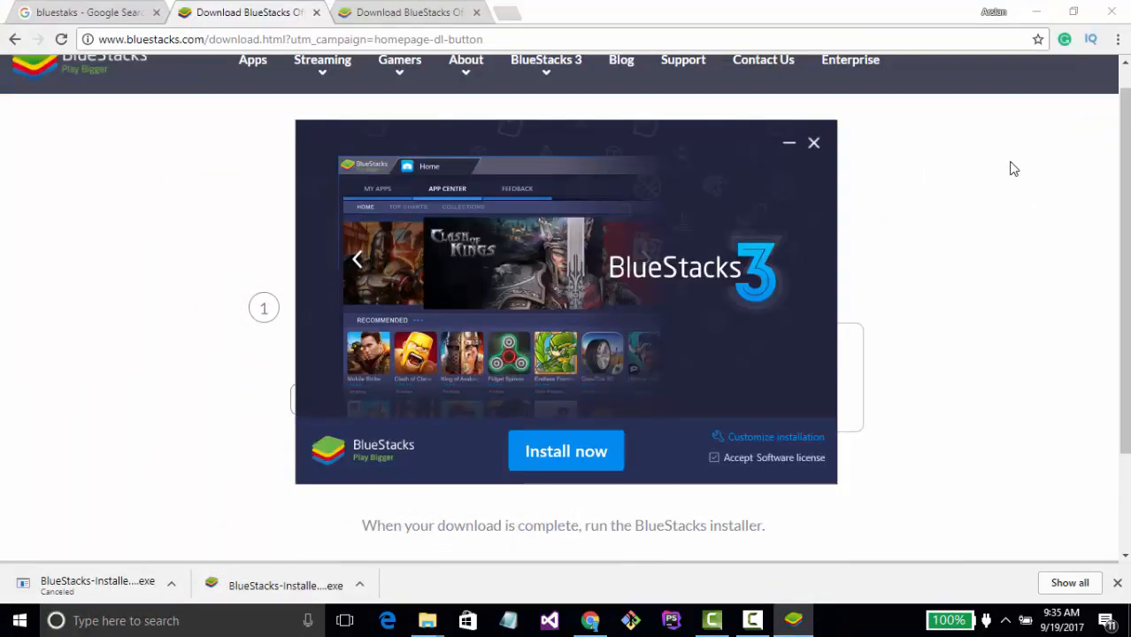
pyautogui.click(1035, 11)
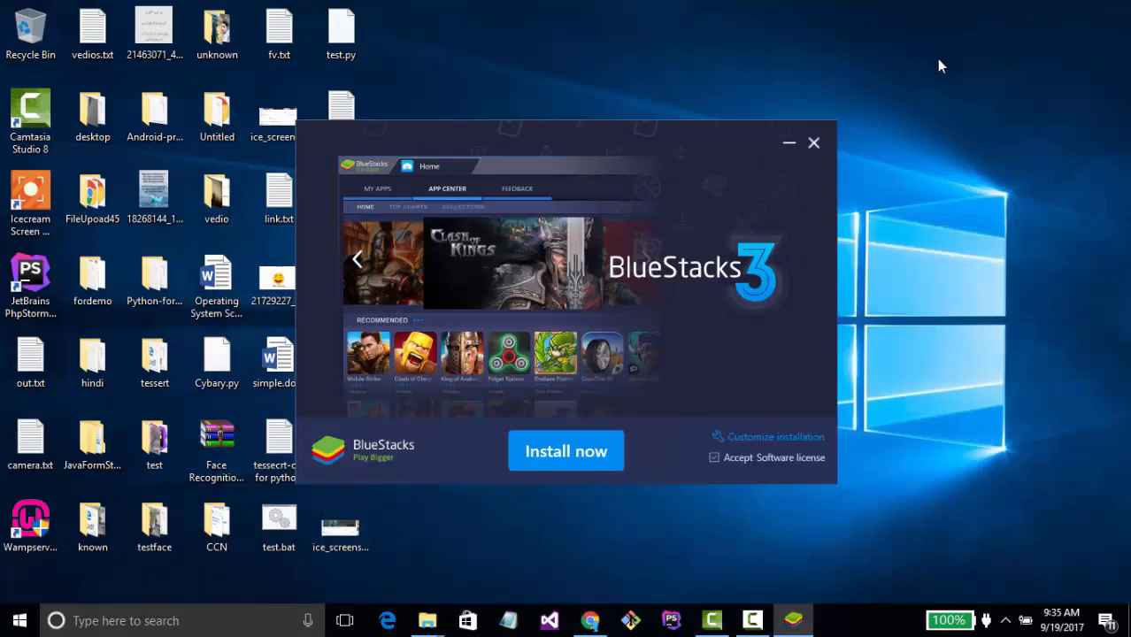
pyautogui.click(559, 454)
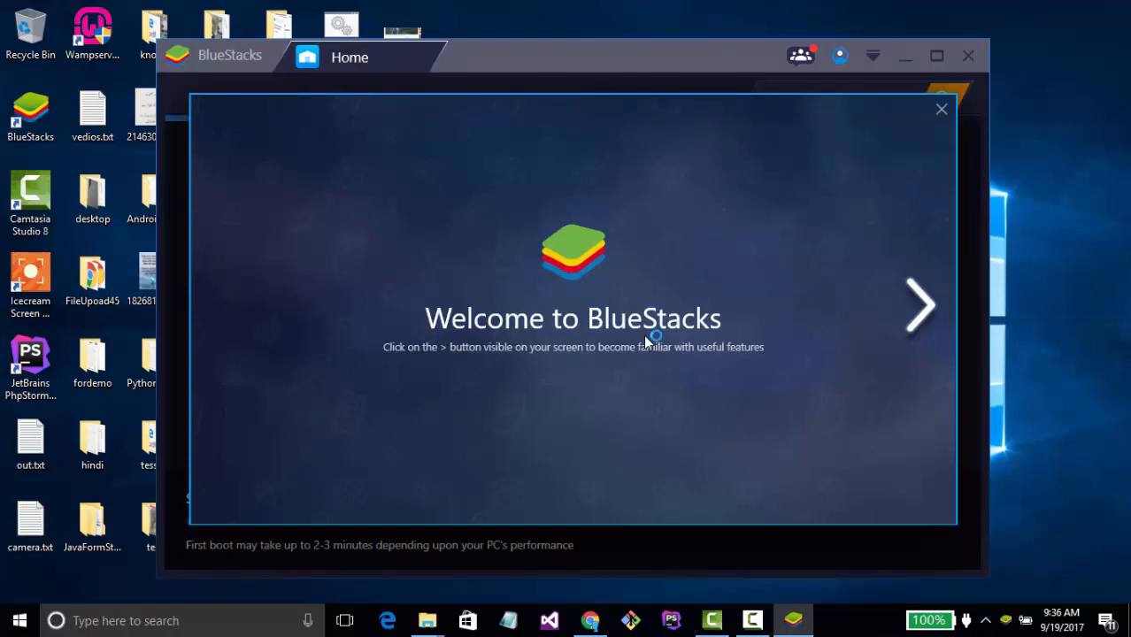
# - Go through the BlueStacks welcome tour up to the keyboard controls page and close it
pyautogui.click(921, 300)
pyautogui.click(926, 303)
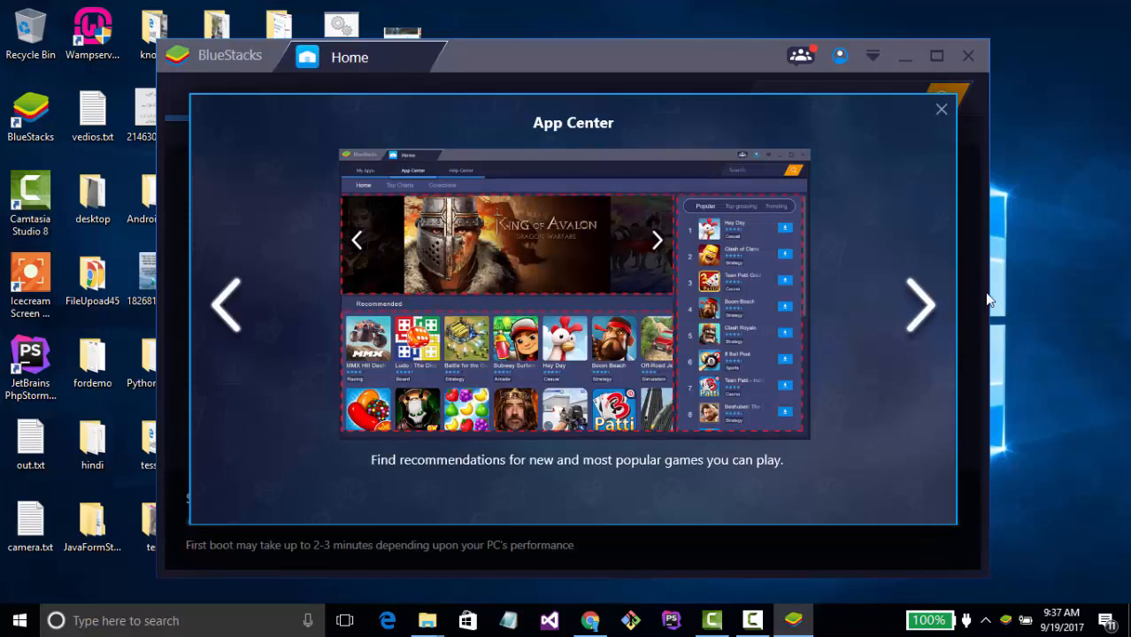
pyautogui.click(928, 301)
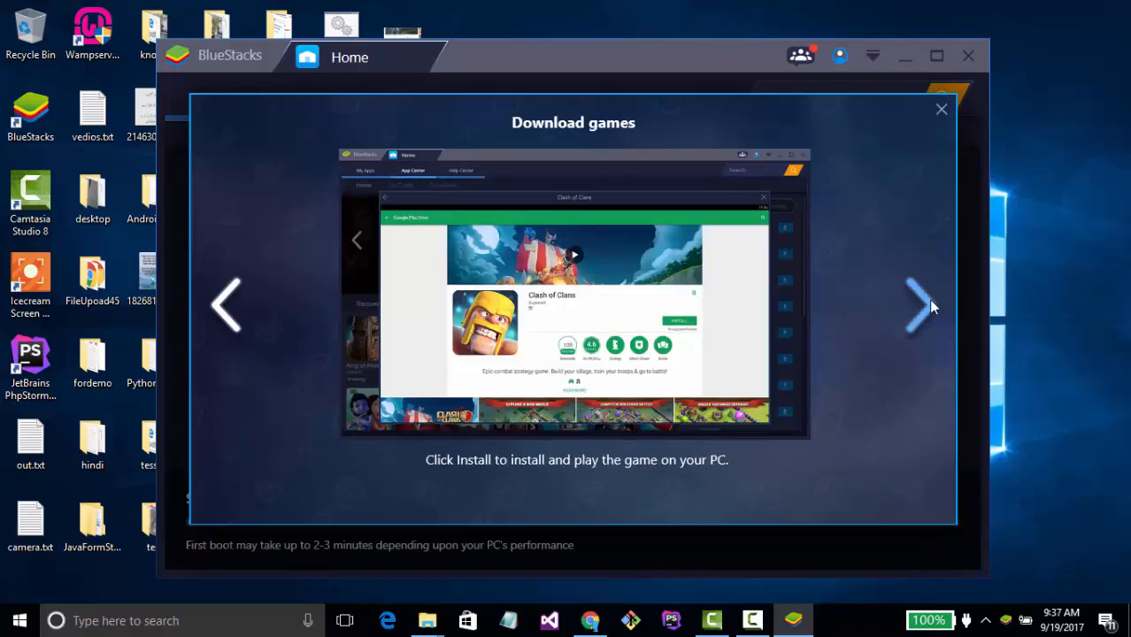
pyautogui.click(929, 301)
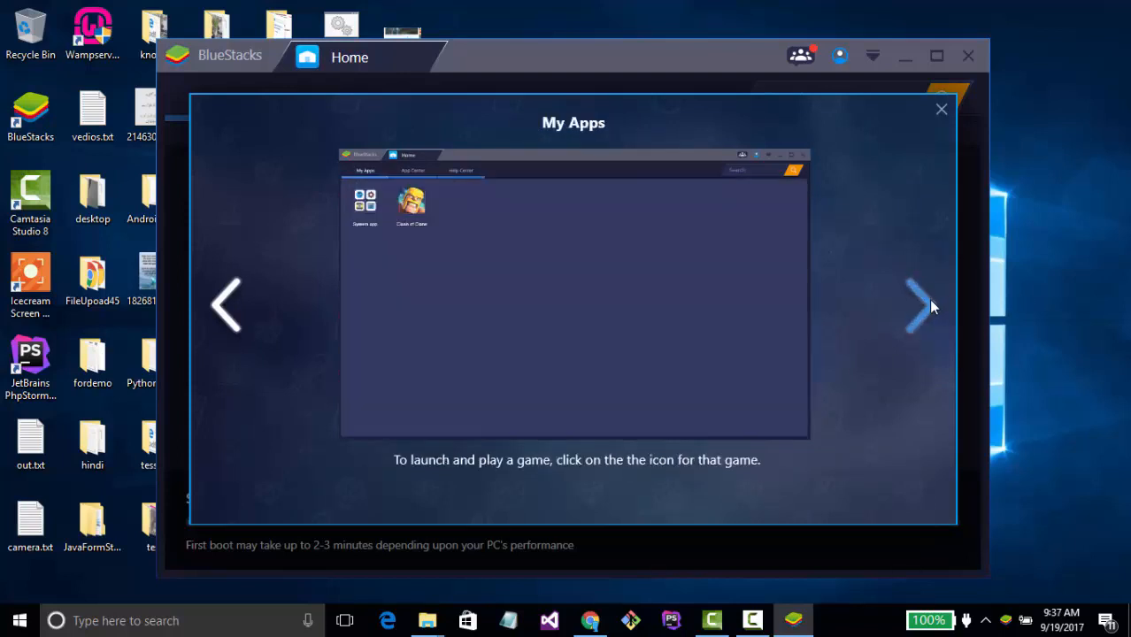
pyautogui.click(928, 300)
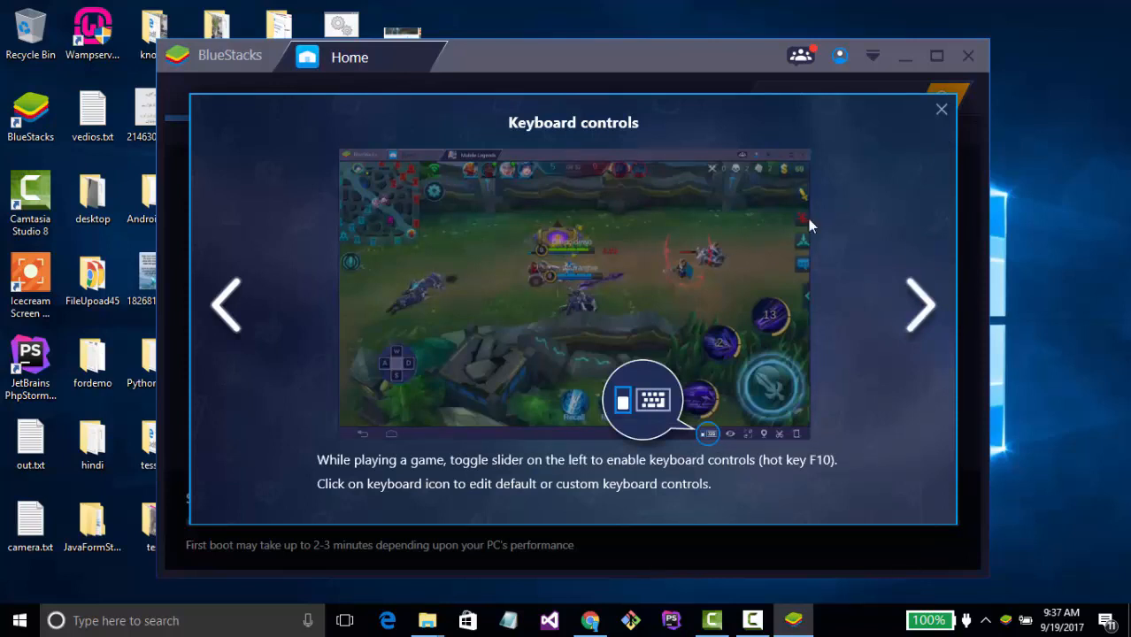
pyautogui.click(940, 111)
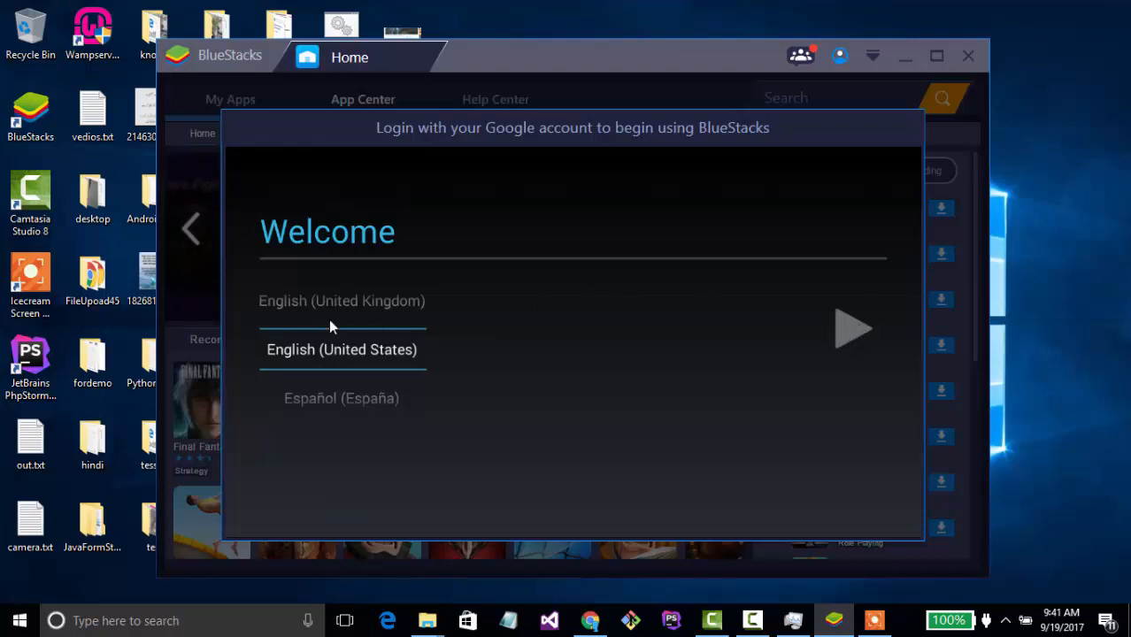
# - Continue the setup in English (United States) and proceed to signing in with an existing Google account
pyautogui.click(836, 332)
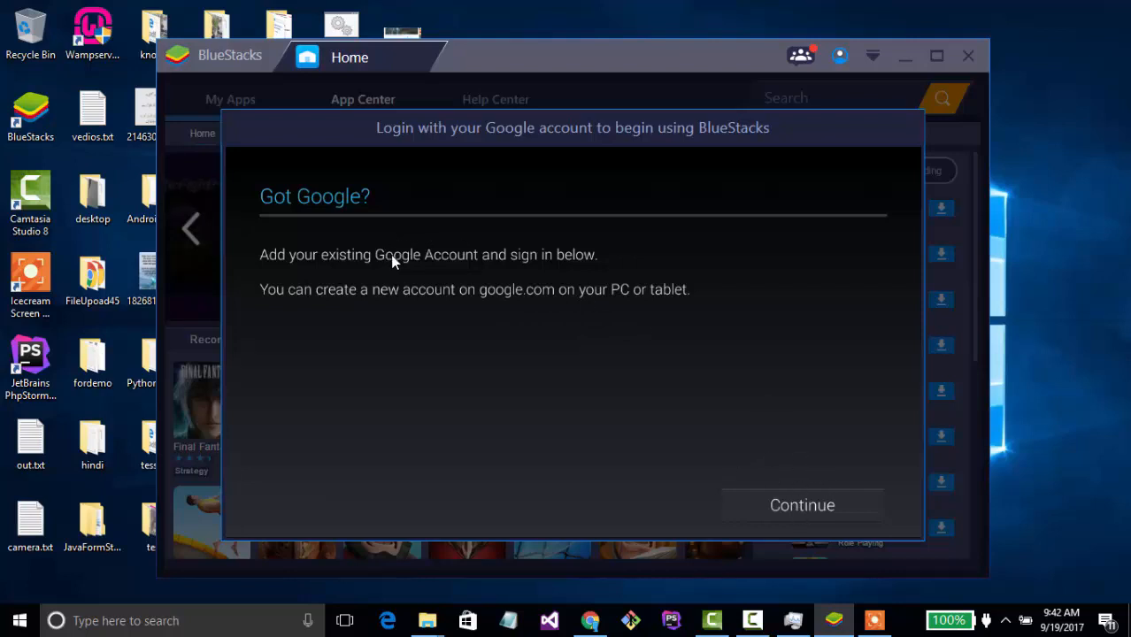
pyautogui.click(802, 507)
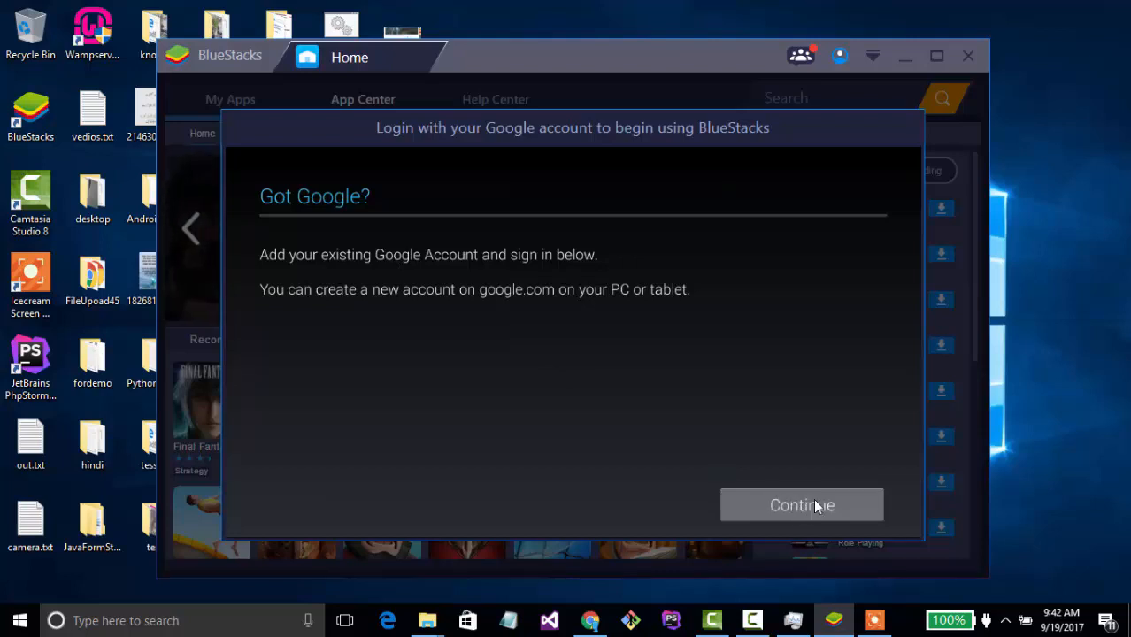
pyautogui.click(752, 503)
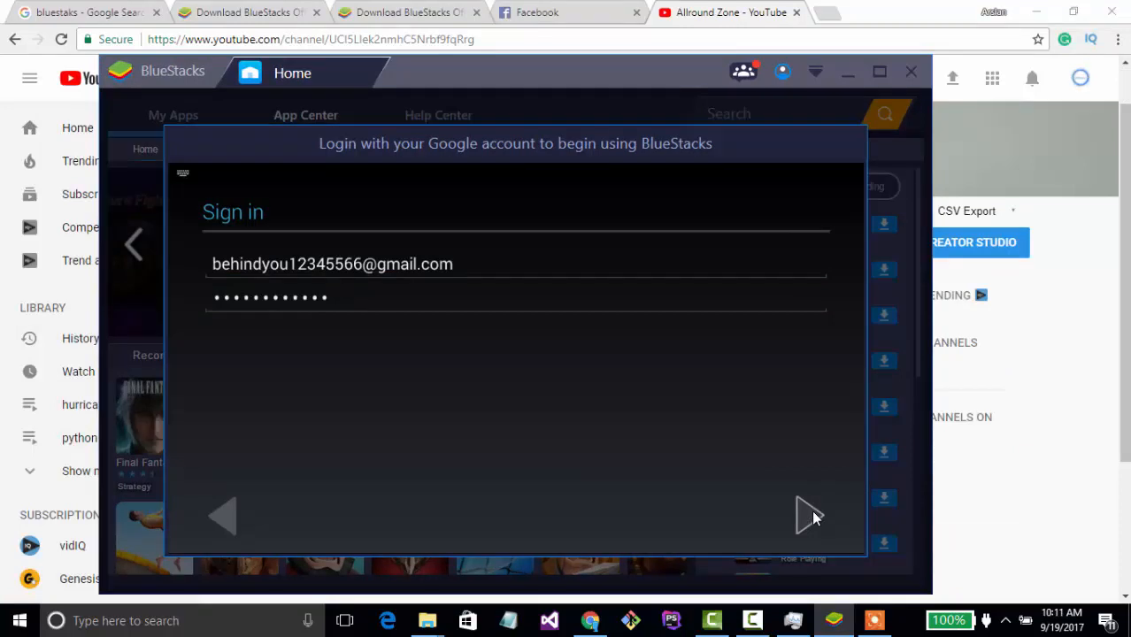
# - Submit the filled-in Google account sign-in form and agree to the Google and Google Play terms of service
pyautogui.click(816, 547)
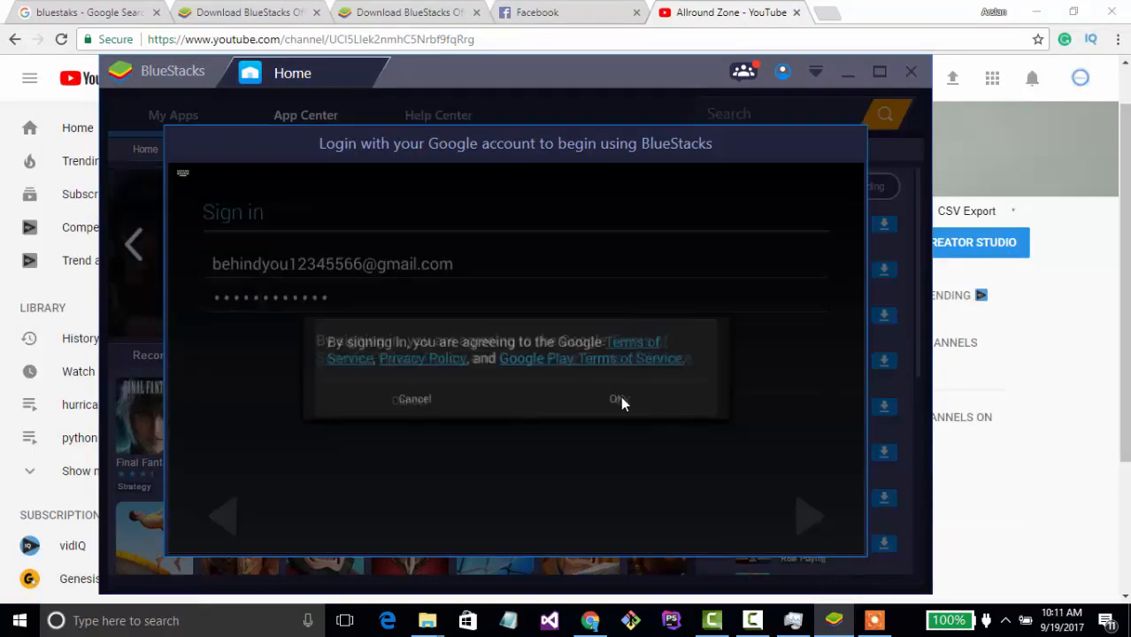
pyautogui.click(621, 403)
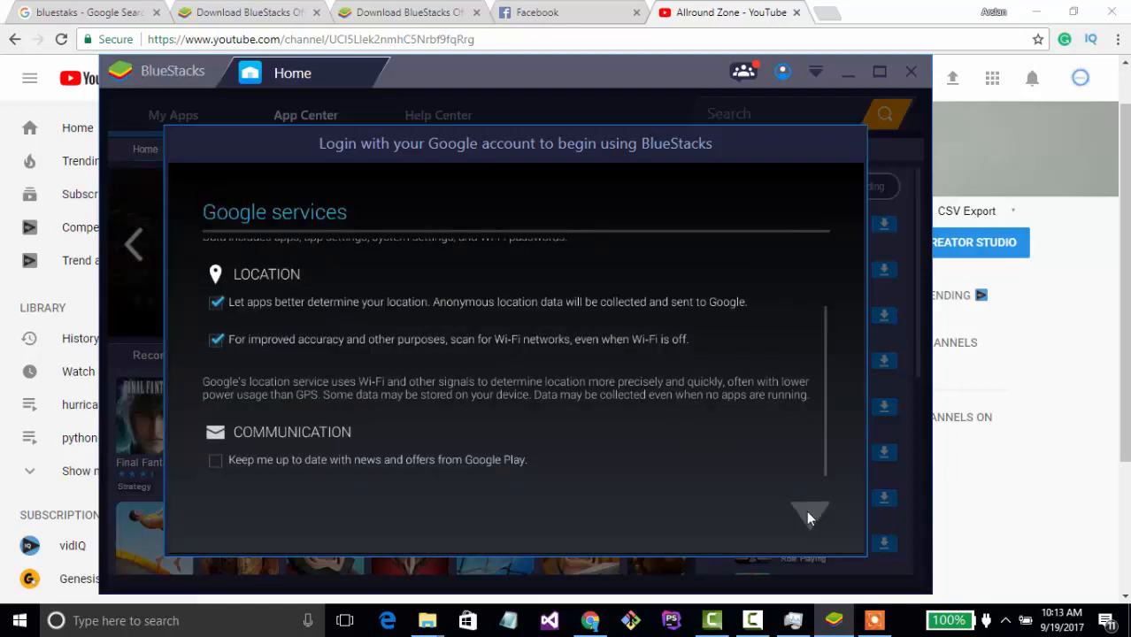
# - Opt in to Google Play news and offers, accept the Google services settings and confirm the prefilled phone owner's name
pyautogui.click(217, 461)
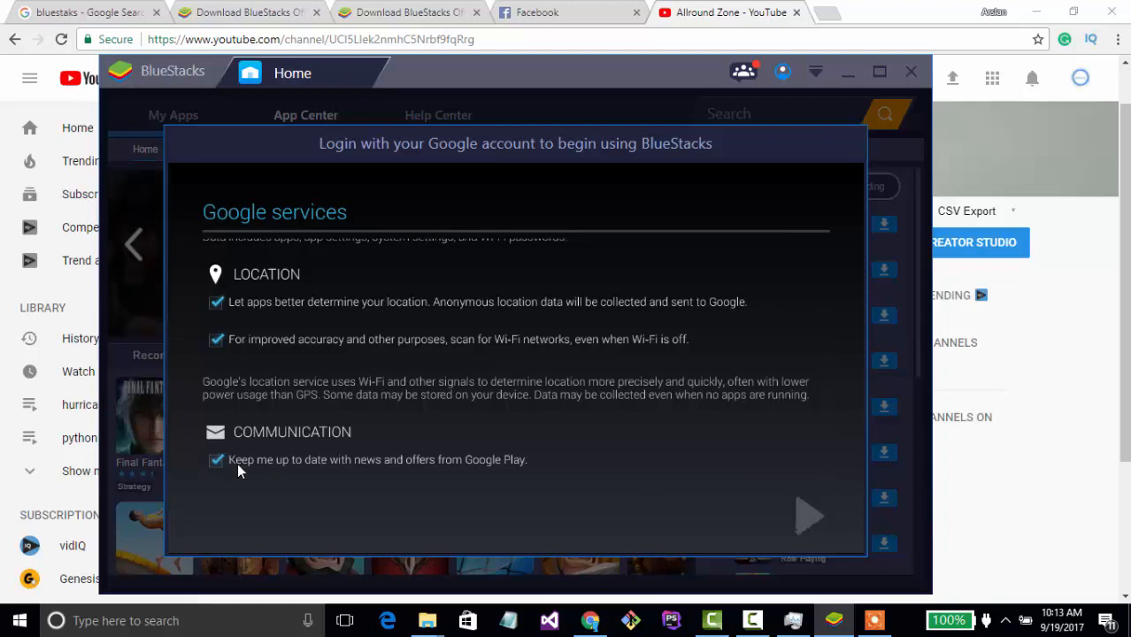
pyautogui.click(819, 519)
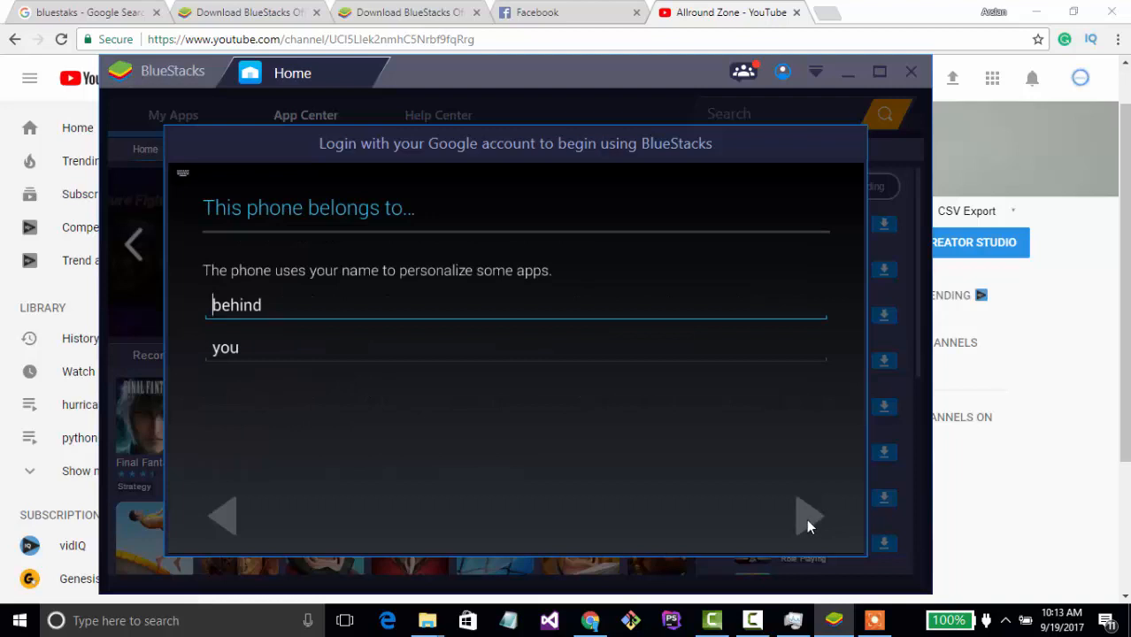
pyautogui.click(806, 519)
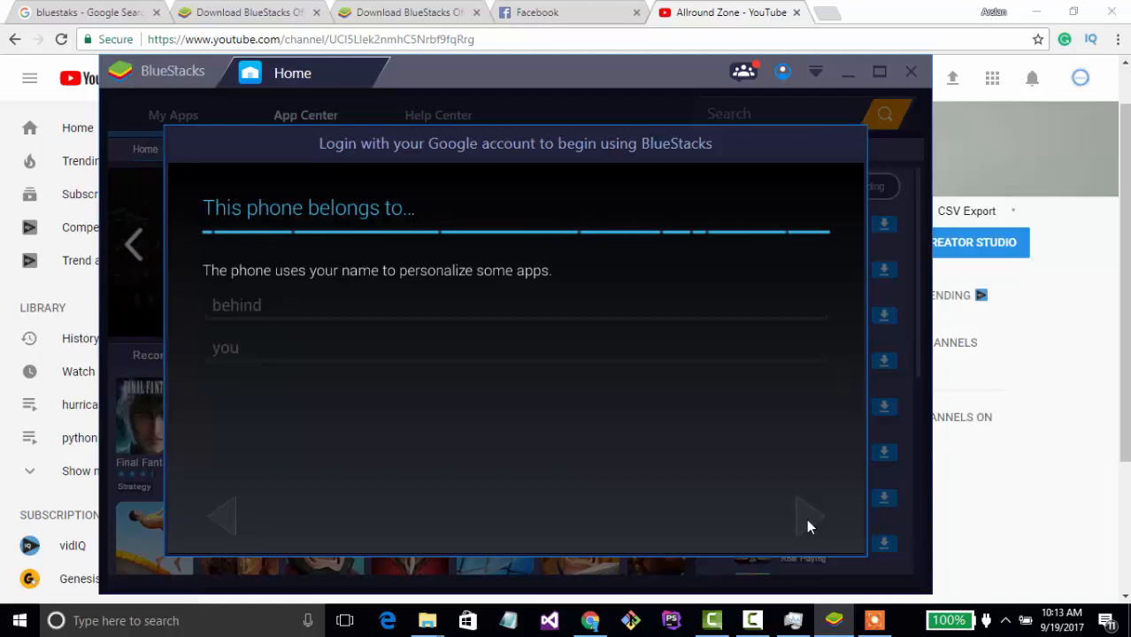
# - Open the search field of the Google Play Store
pyautogui.moveTo(751, 625)
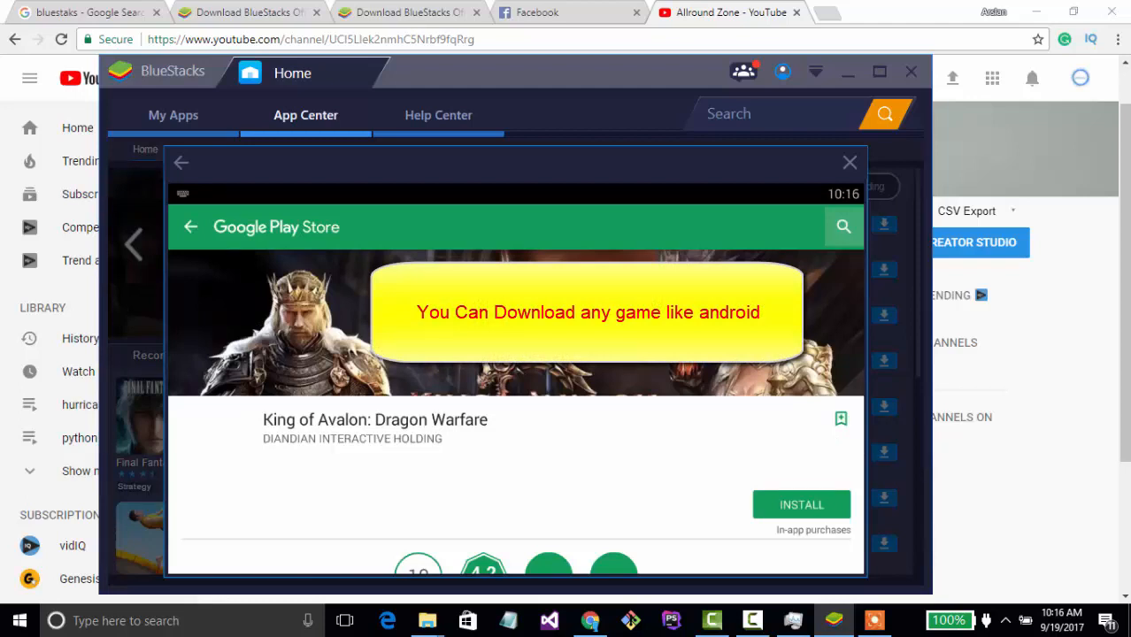
pyautogui.click(843, 227)
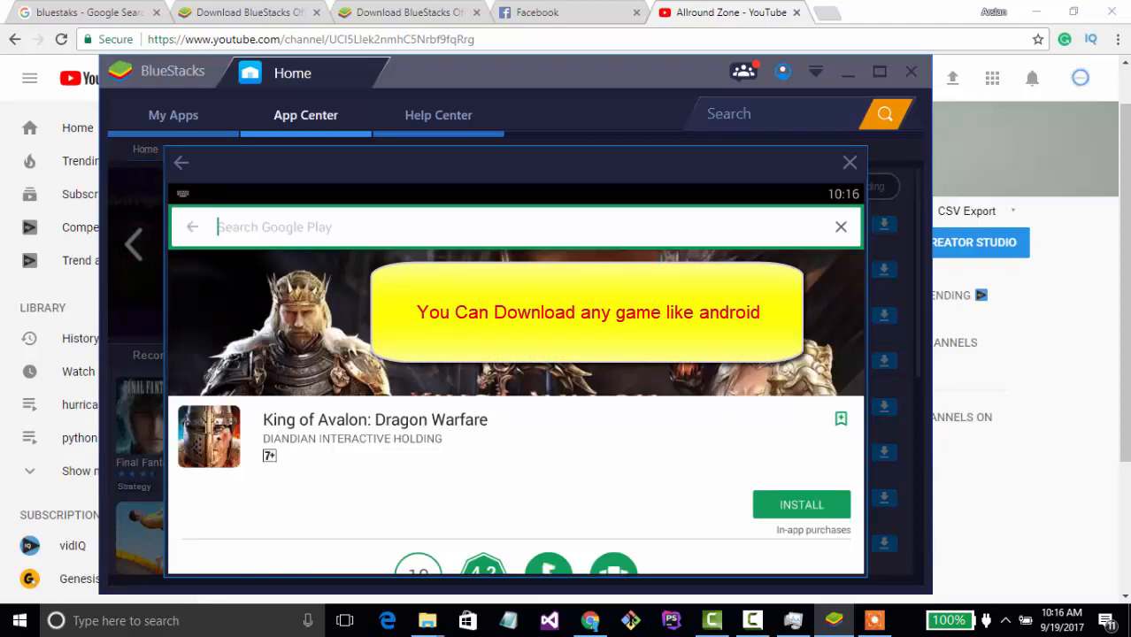